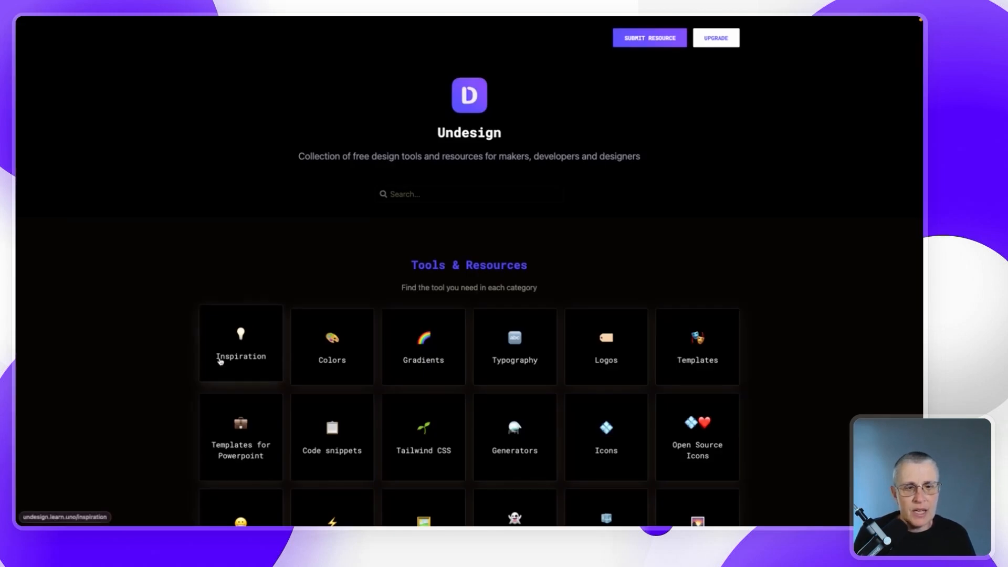
Open Dribbble from Undesign's Inspiration category and filter the shots by the tag "landing page".
left_click(234, 345)
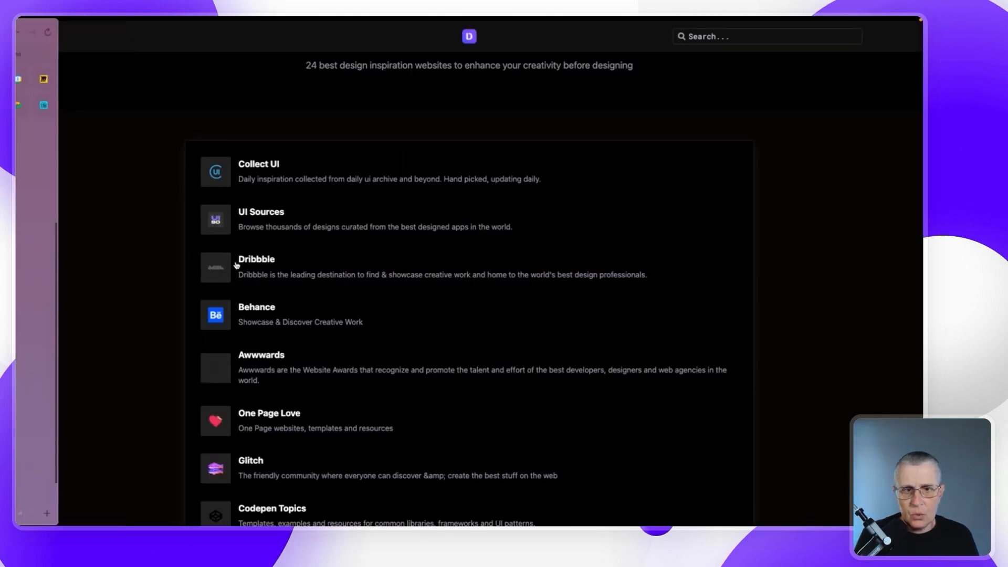
left_click(250, 261)
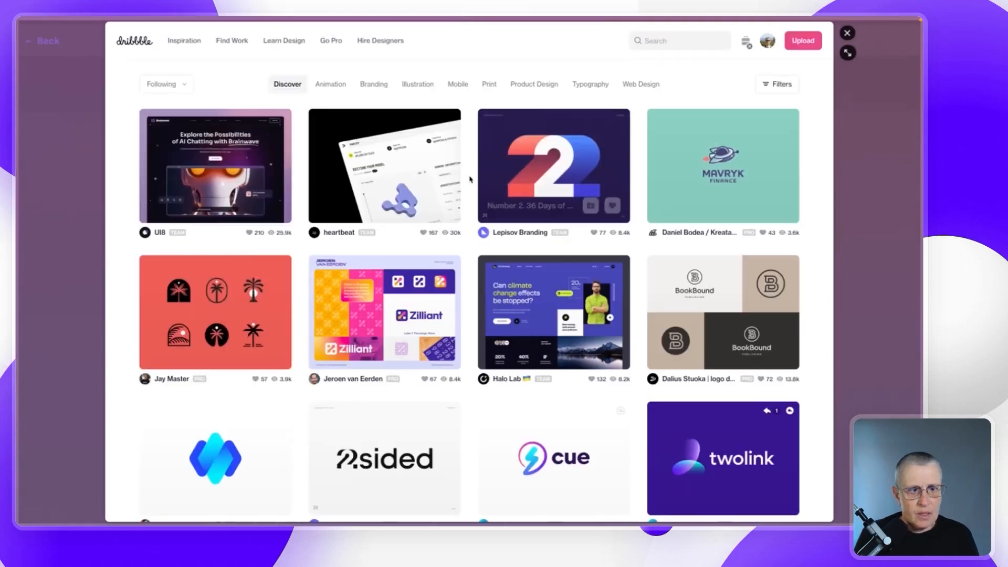
left_click(772, 85)
left_click(206, 130)
type("landing page")
key("Return")
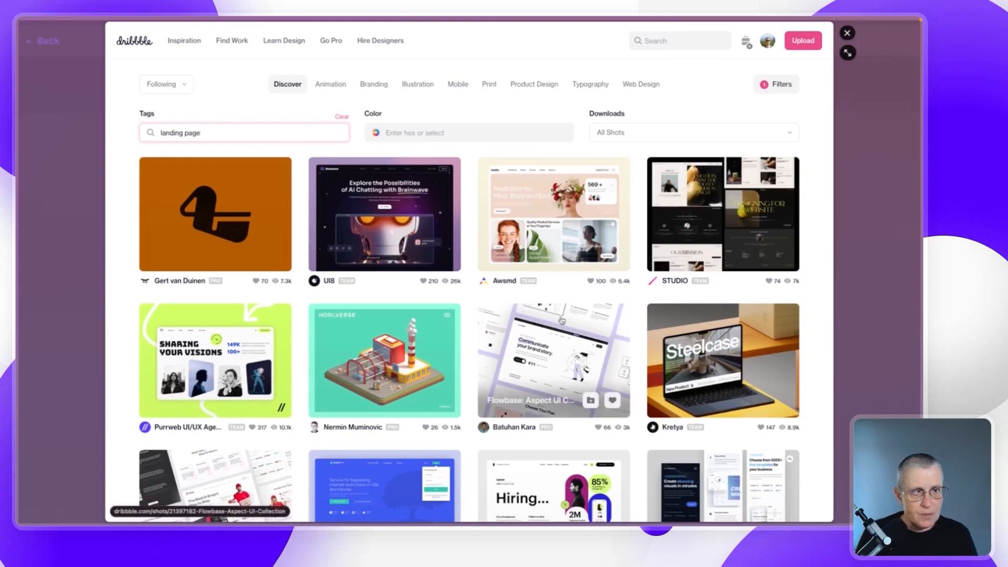
Open the Sans Brothers shipping landing page shot and view its main image enlarged.
scroll(562, 320, "down", 3)
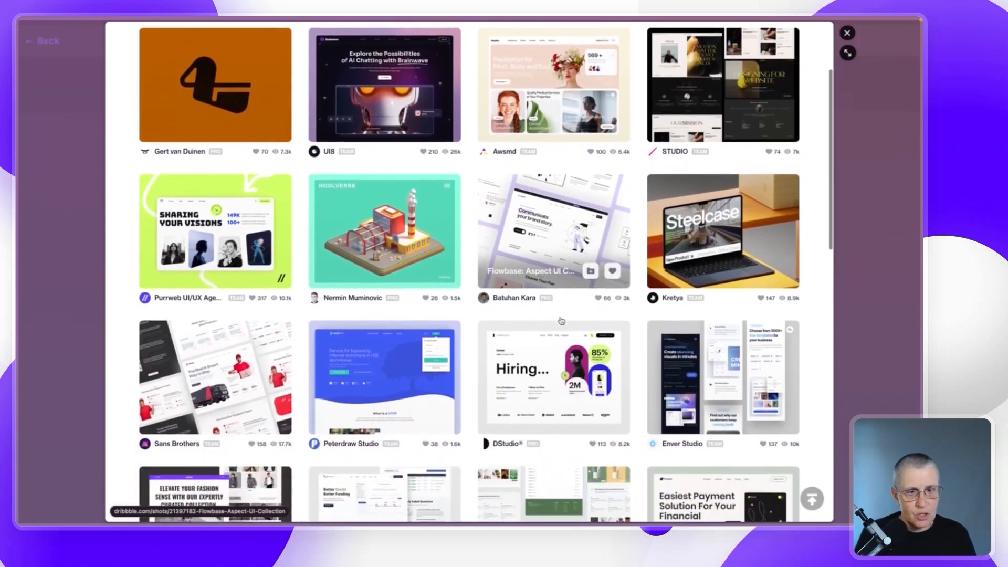
left_click(189, 366)
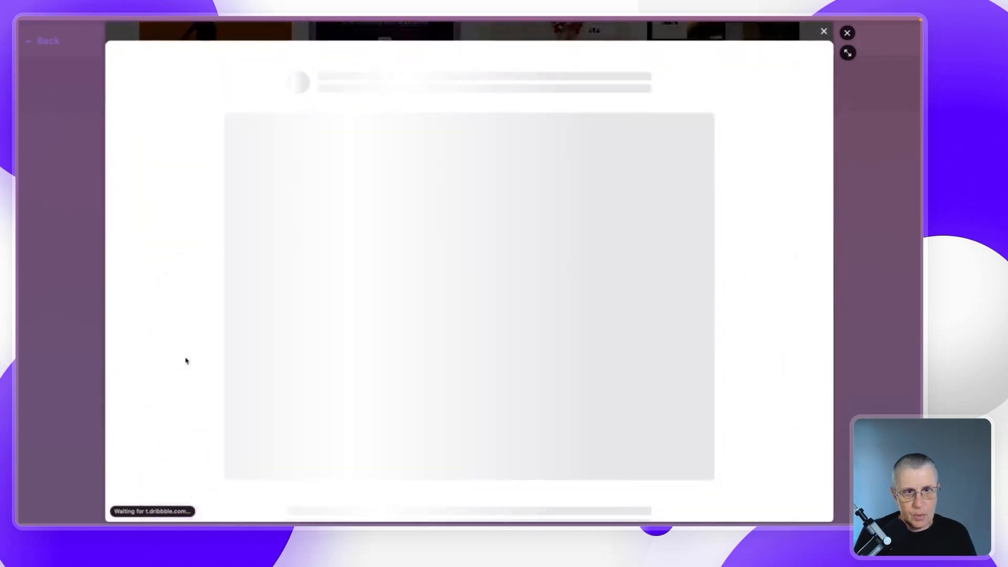
left_click(476, 296)
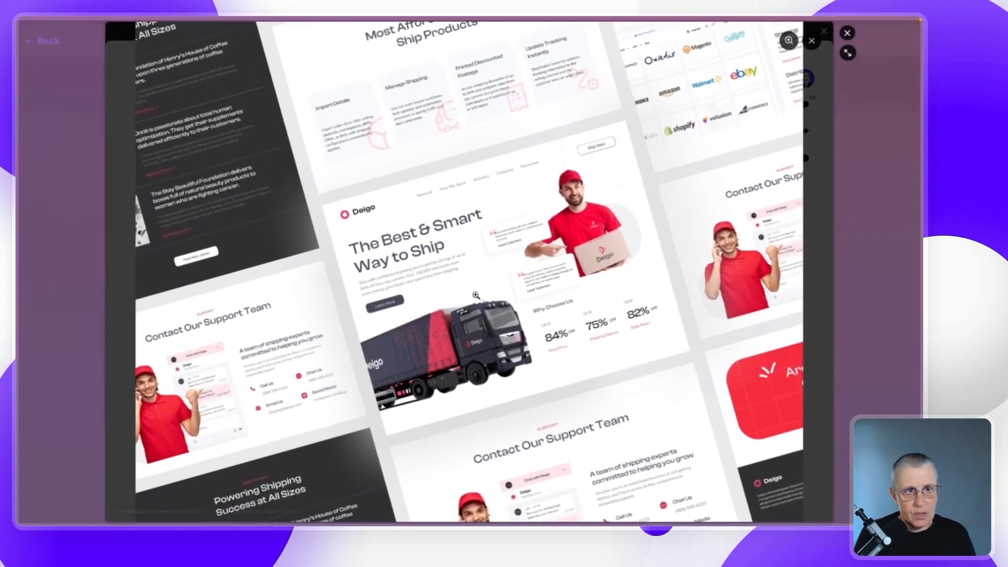
left_click(811, 42)
Examine the shot's description and enlarged full-page Deigo preview, and return to the list of inspiration websites.
scroll(646, 355, "down", 6)
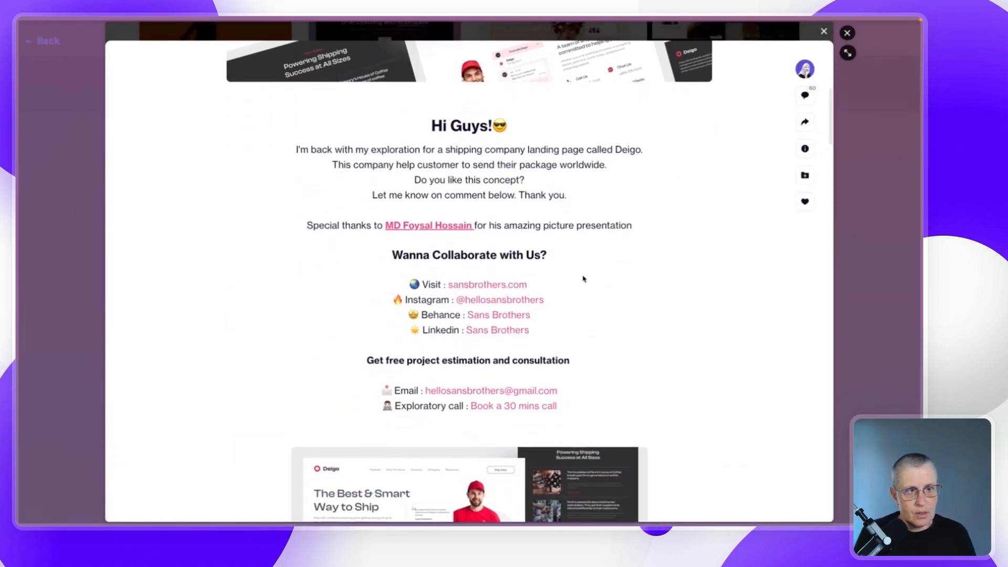
scroll(584, 279, "down", 6)
left_click(450, 279)
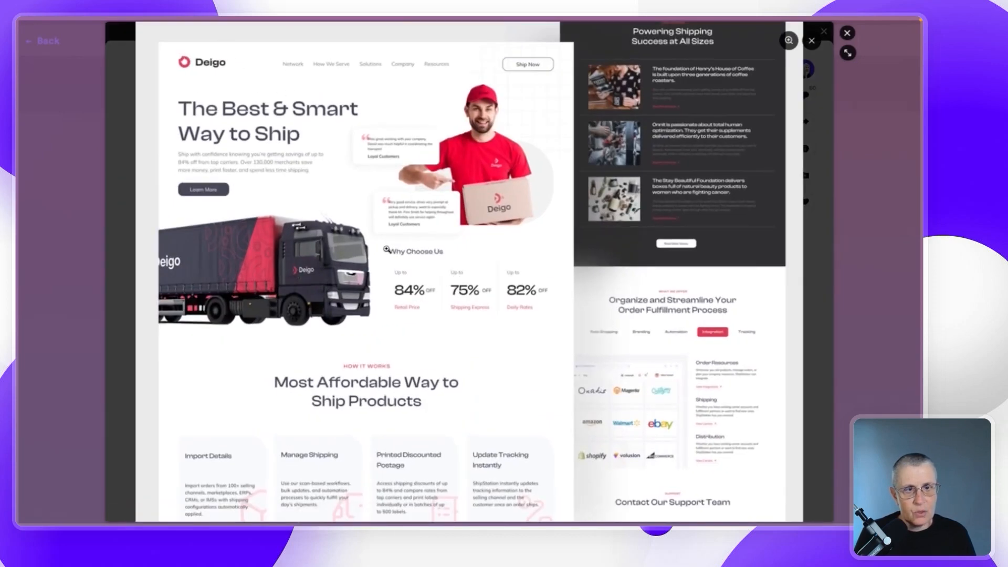
left_click(812, 41)
scroll(640, 230, "down", 5)
scroll(641, 232, "up", 6)
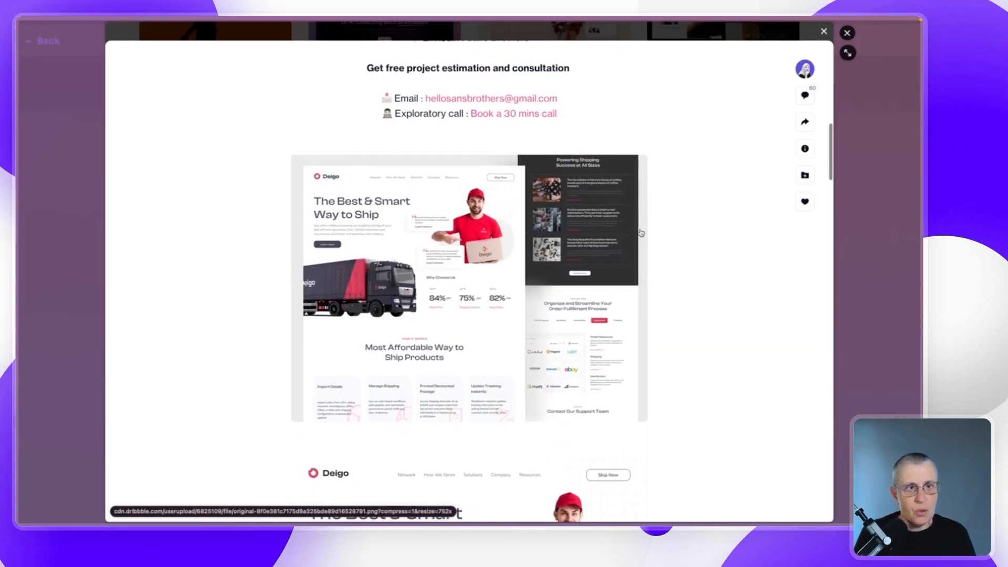
scroll(643, 230, "up", 2)
left_click(847, 32)
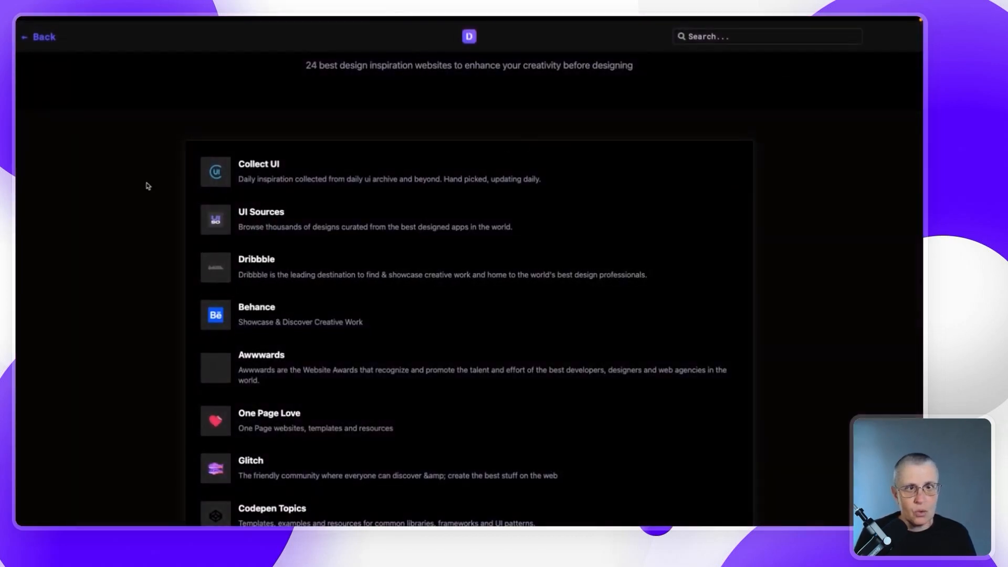
Open Behance from the inspiration list and search its projects for "landing page".
left_click(260, 312)
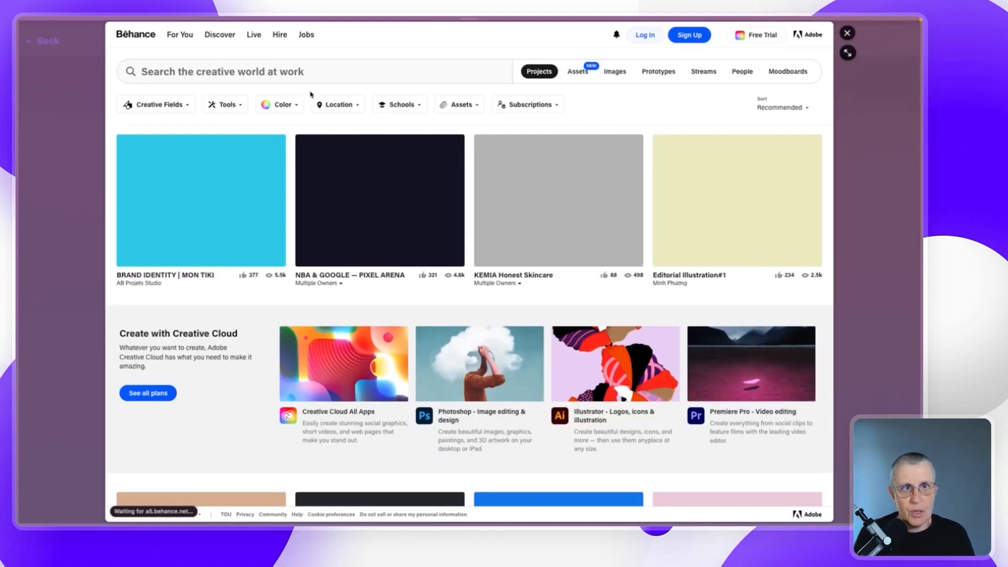
left_click(262, 71)
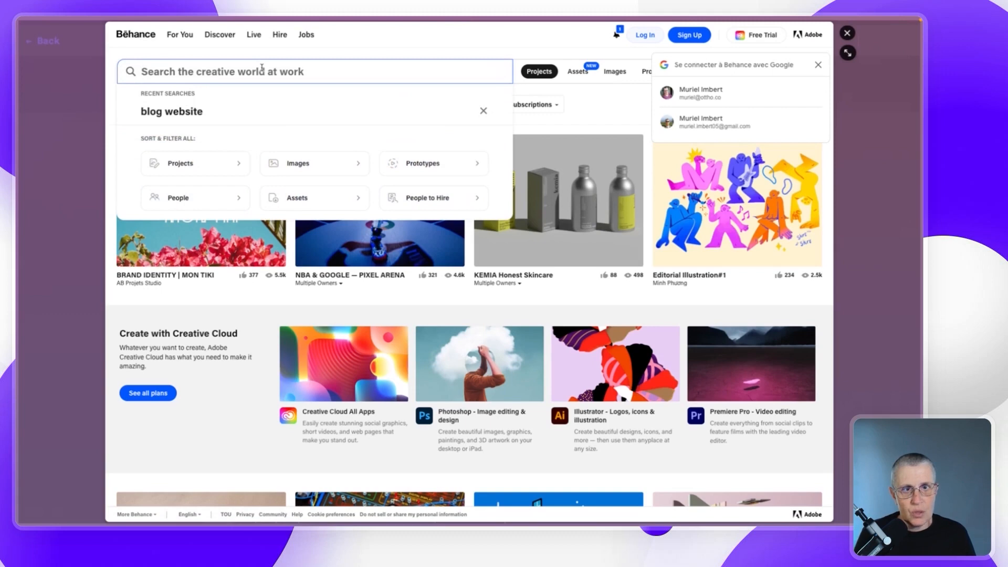
type("lanf")
key("BackSpace")
type("ding page")
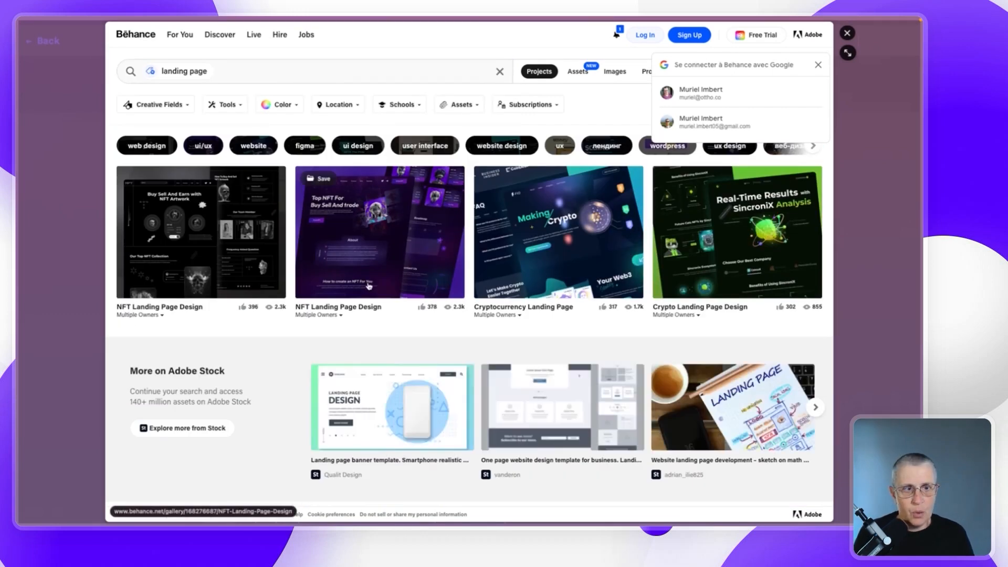
Open the purple NFT Landing Page Design project, view its full-page preview enlarged, and return to the inspiration list.
left_click(362, 252)
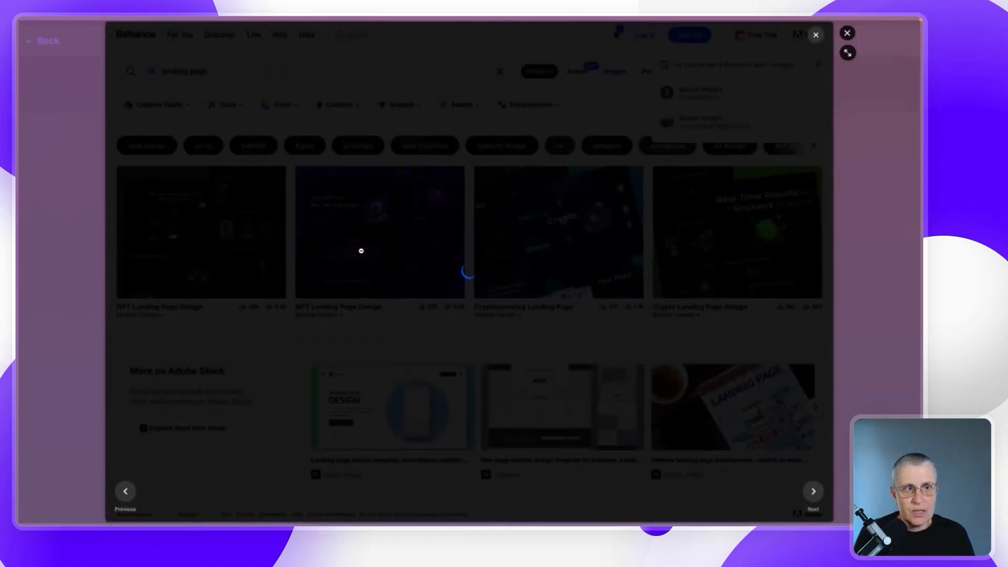
scroll(357, 273, "down", 5)
scroll(352, 293, "down", 10)
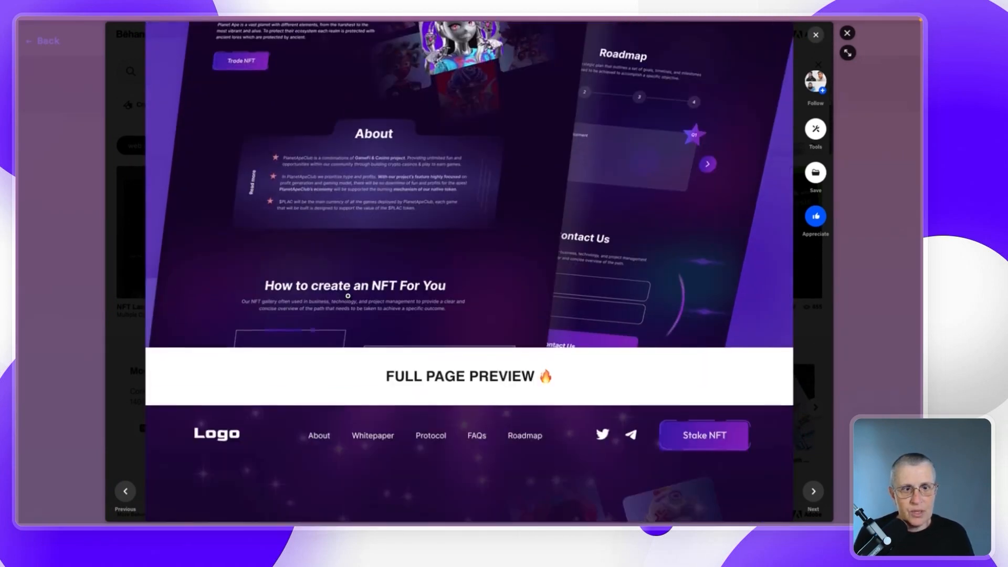
scroll(347, 295, "down", 6)
left_click(326, 283)
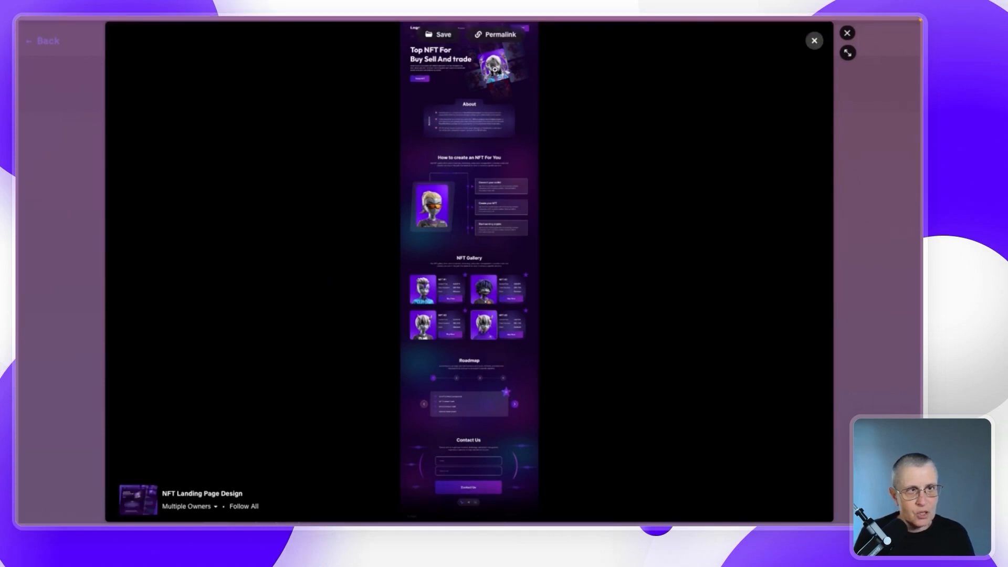
left_click(847, 33)
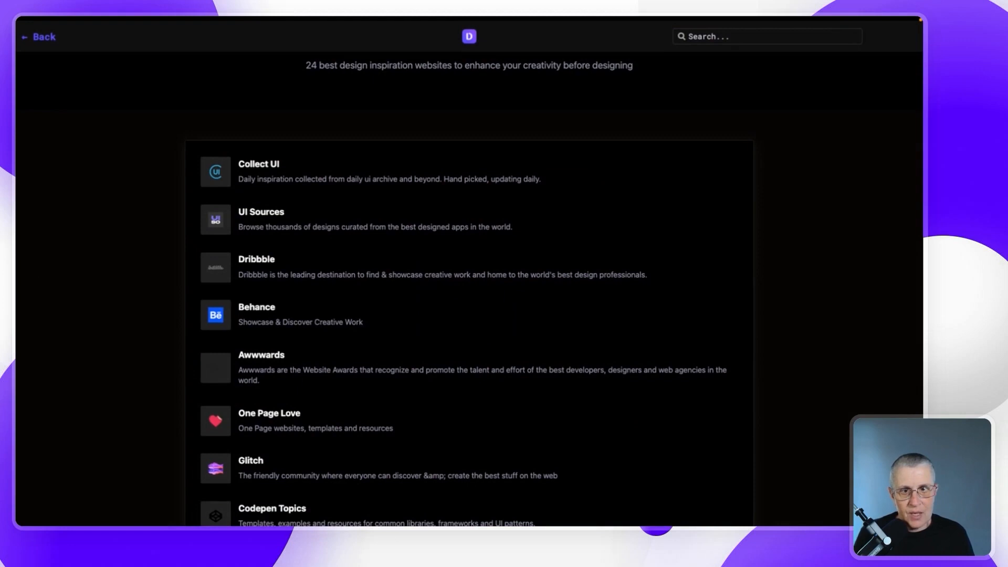
In the Bubble editor, look over landing_page_1 and preview it, checking the spacing between its sections.
mouse_move(39, 301)
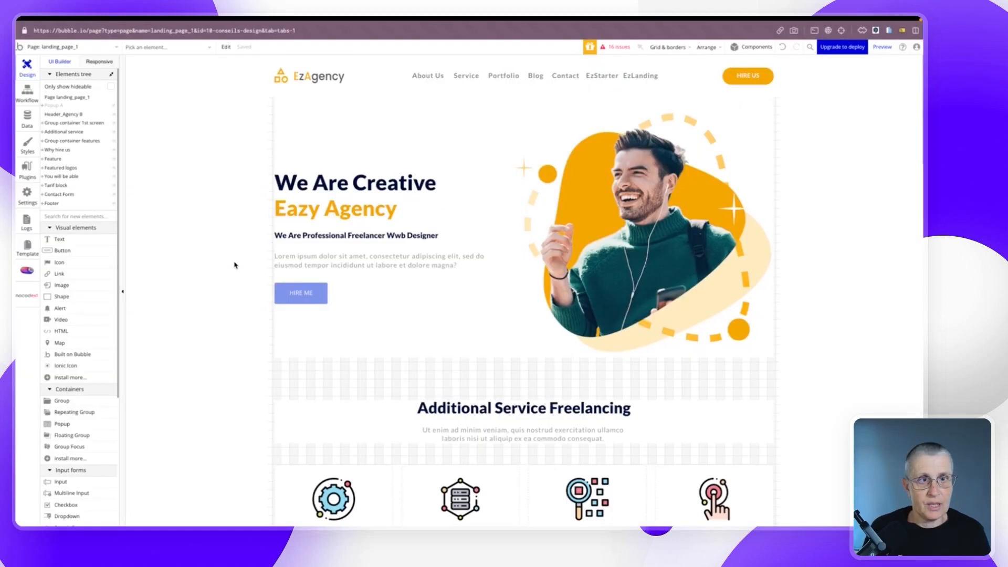
scroll(234, 265, "down", 8)
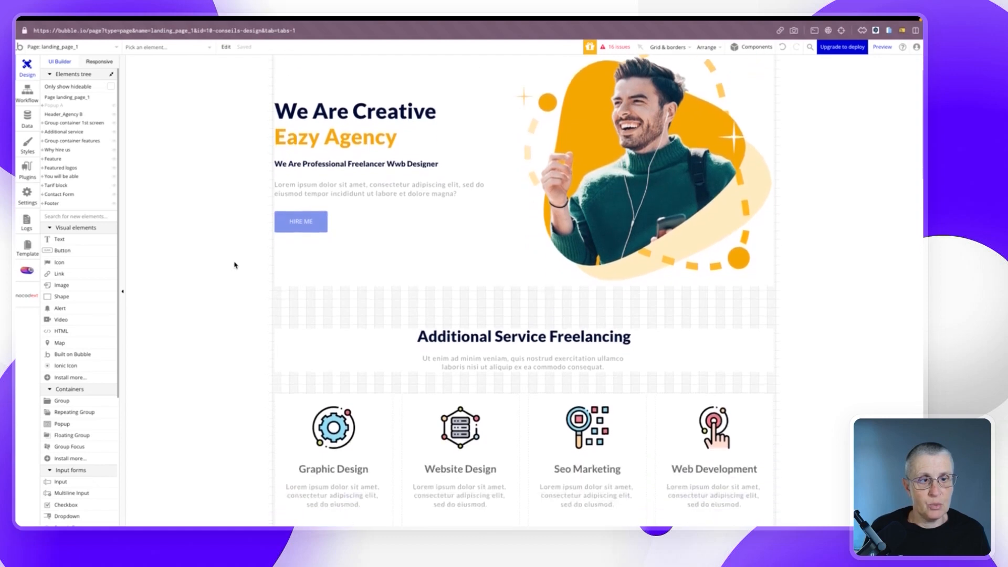
scroll(235, 265, "down", 3)
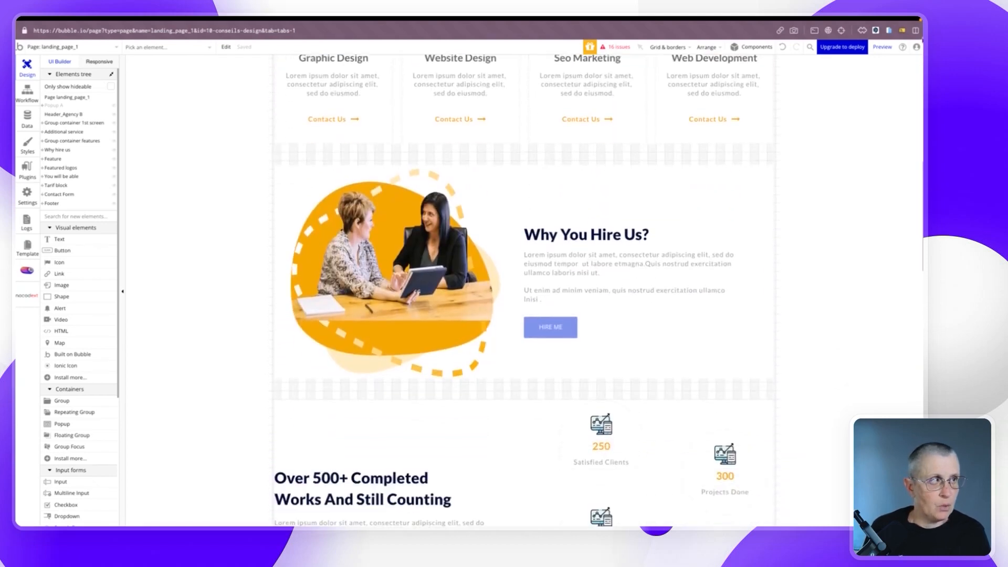
left_click(882, 46)
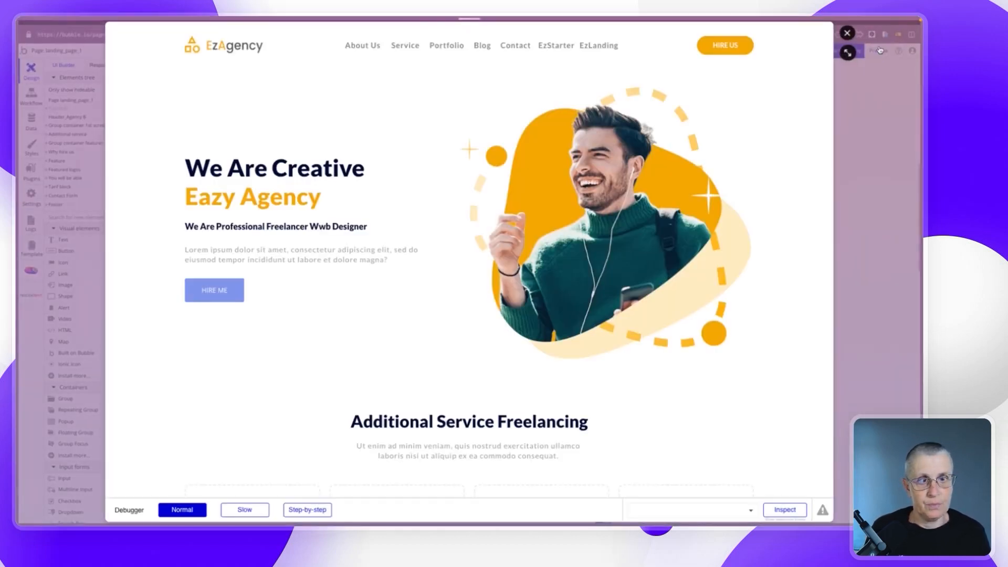
scroll(440, 203, "down", 7)
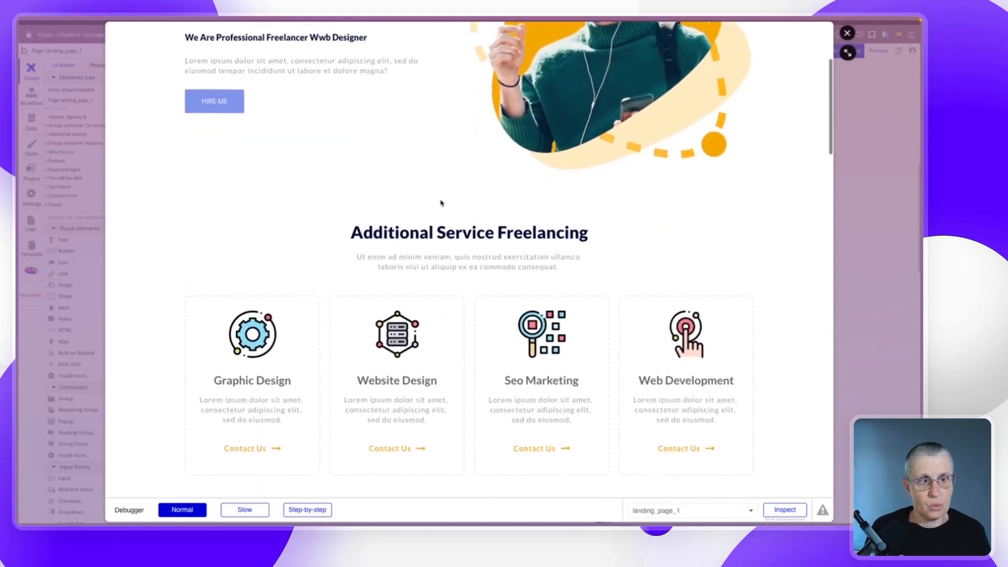
scroll(294, 286, "down", 9)
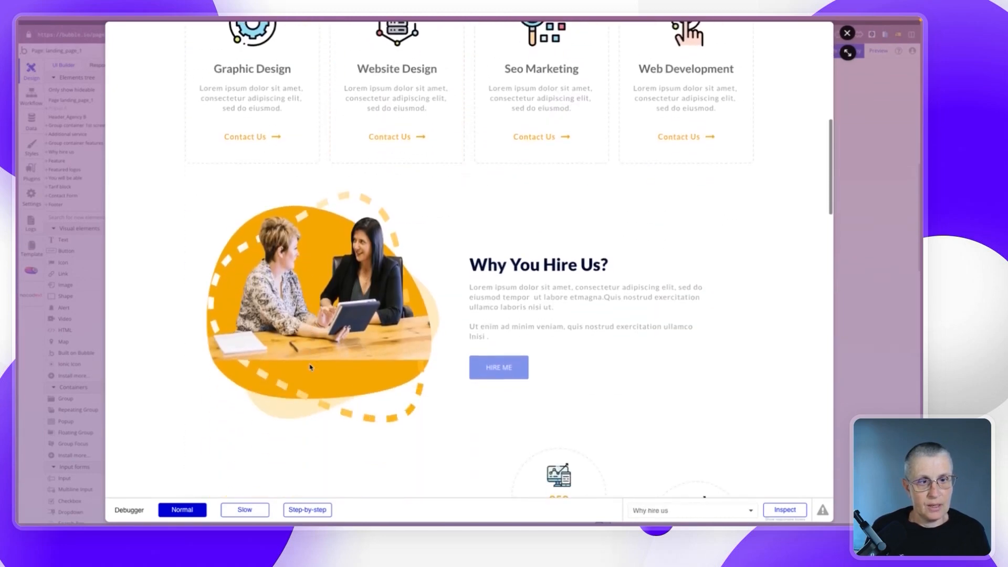
scroll(311, 367, "down", 10)
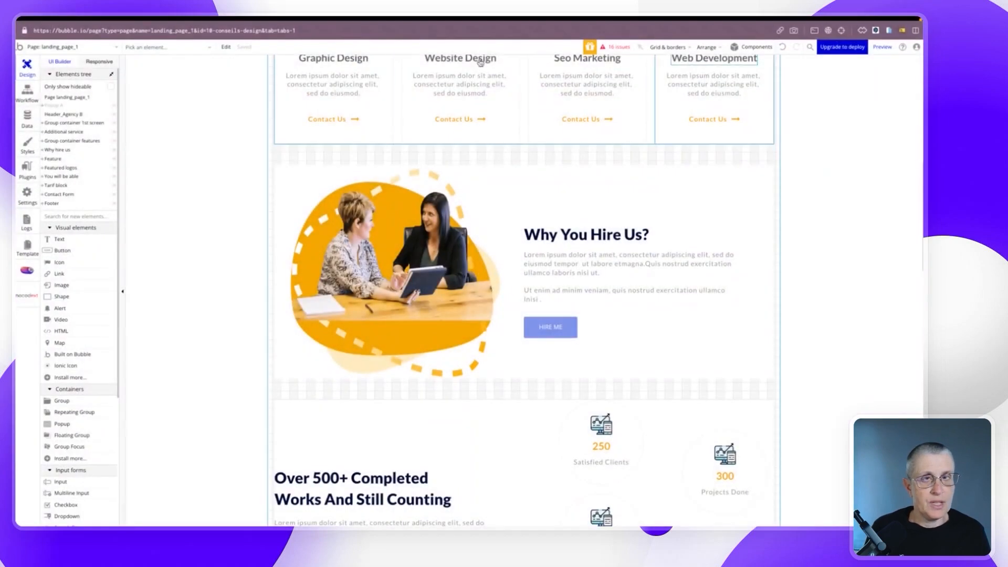
Switch to the landing_page_corriger page and preview it, examining the spacing between its sections.
left_click(85, 47)
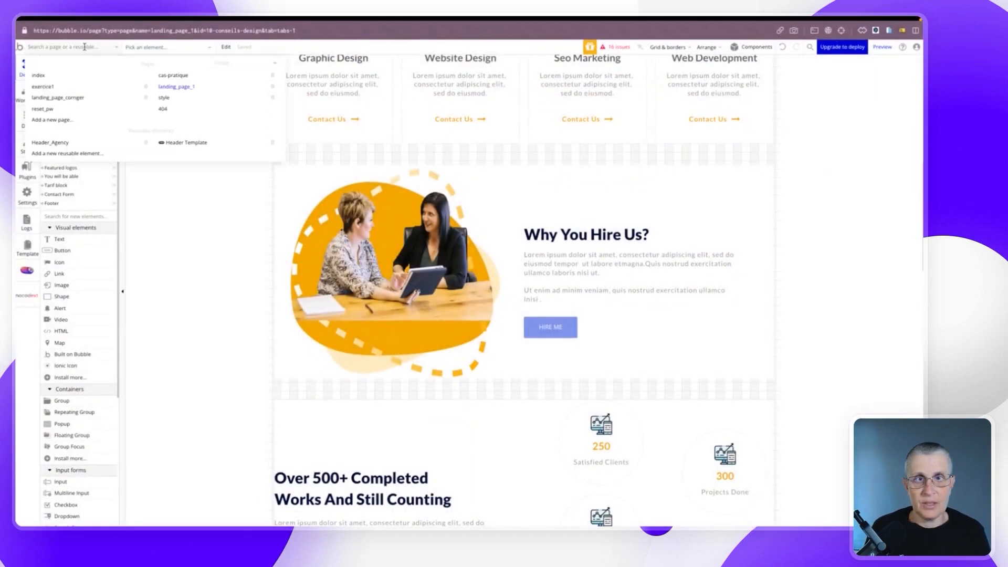
left_click(74, 97)
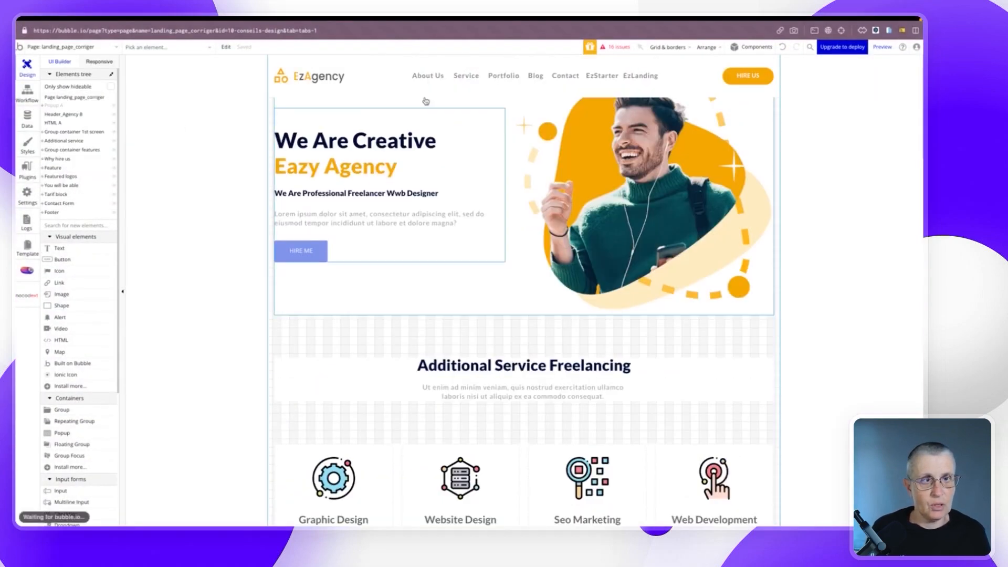
left_click(883, 47)
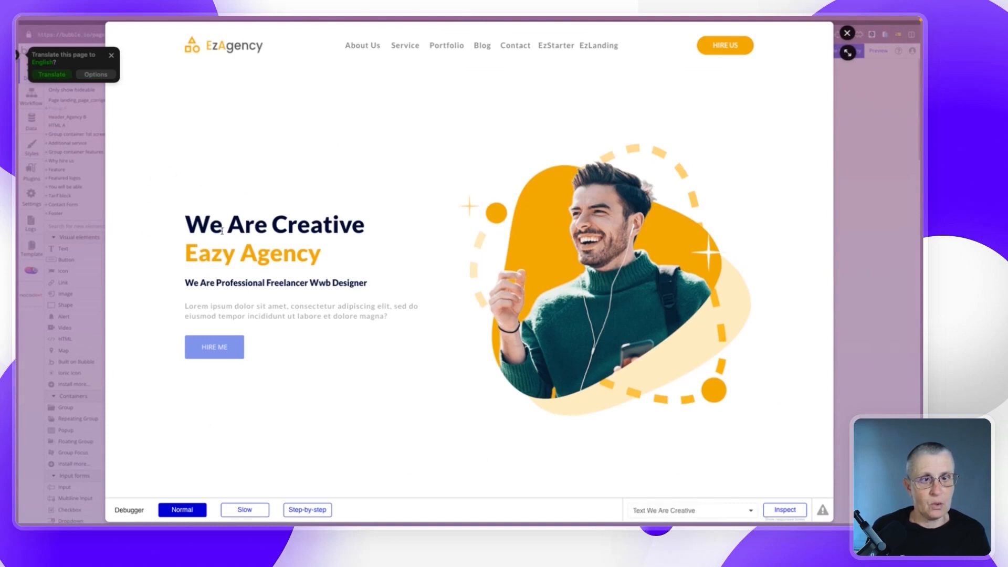
scroll(376, 347, "down", 7)
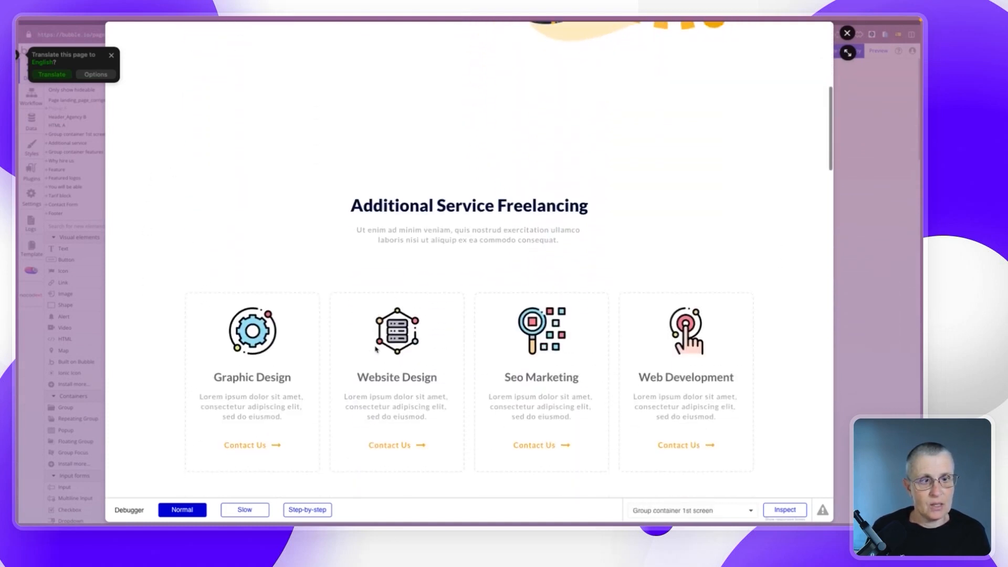
scroll(369, 277, "down", 5)
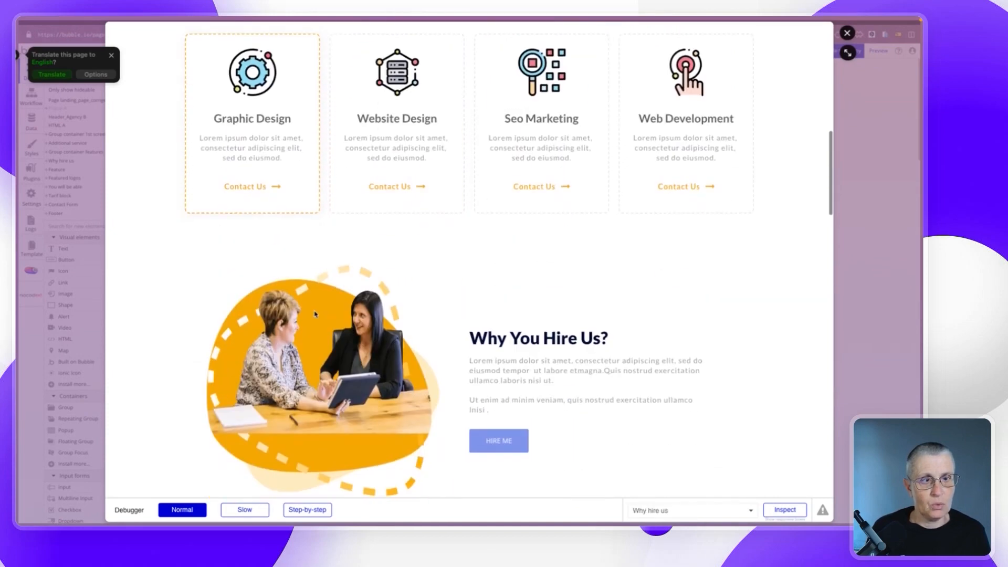
scroll(315, 314, "down", 10)
scroll(315, 316, "down", 8)
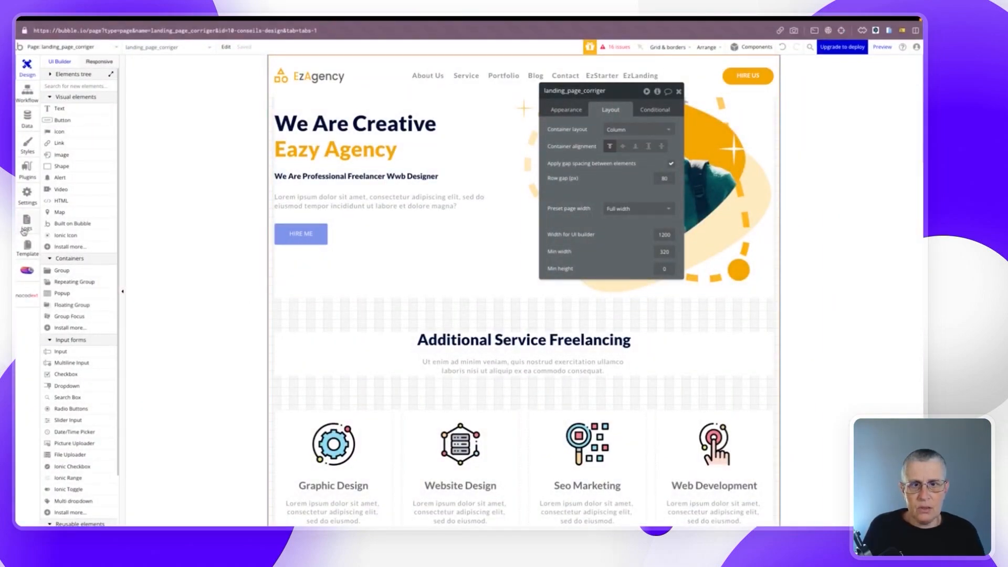
Check the app's General settings for the option to add an ID attribute to HTML elements.
left_click(23, 200)
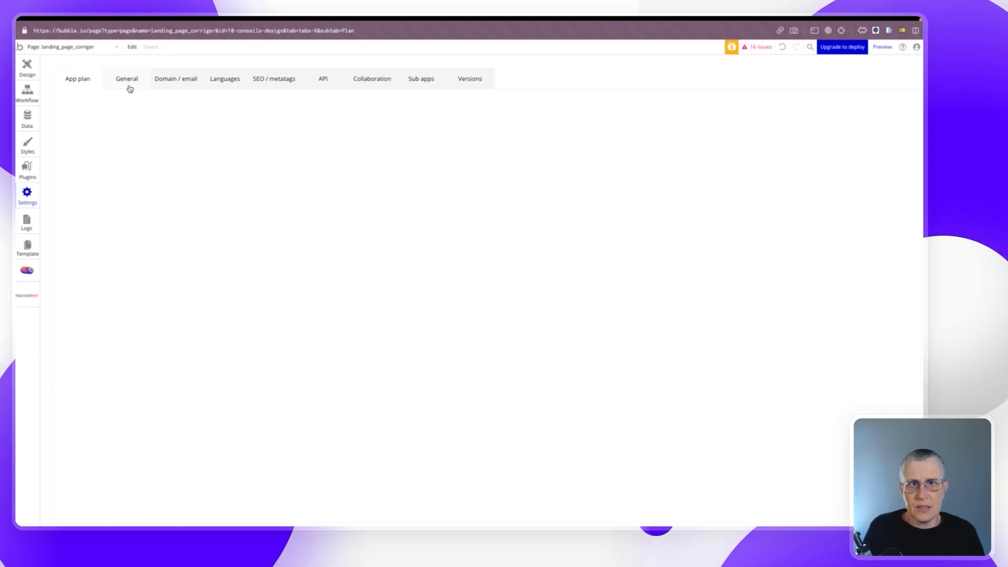
left_click(127, 81)
scroll(401, 410, "down", 10)
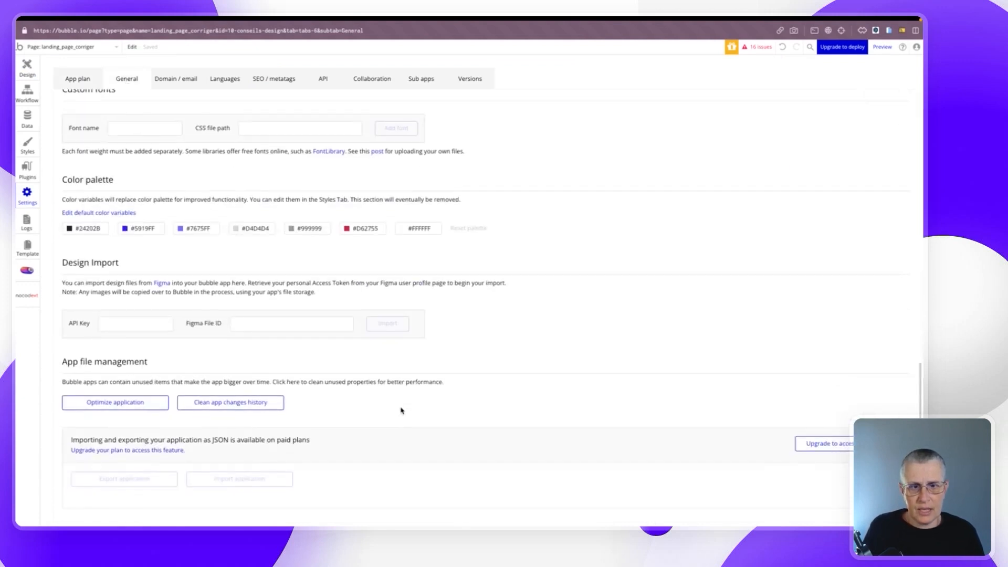
scroll(79, 289, "up", 8)
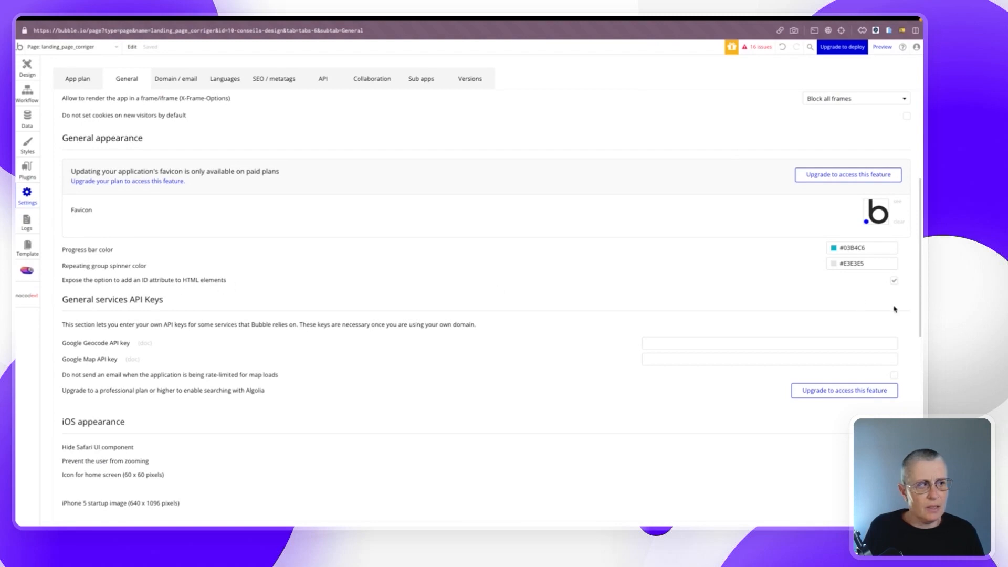
Return to the page design and check the ID attribute assigned to Group container 1st screen.
left_click(28, 72)
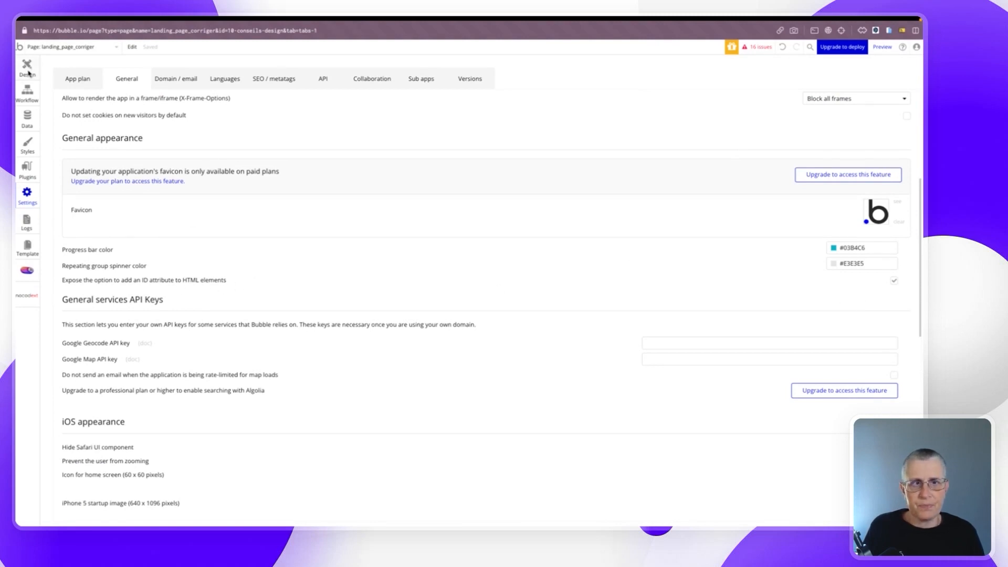
left_click(281, 291)
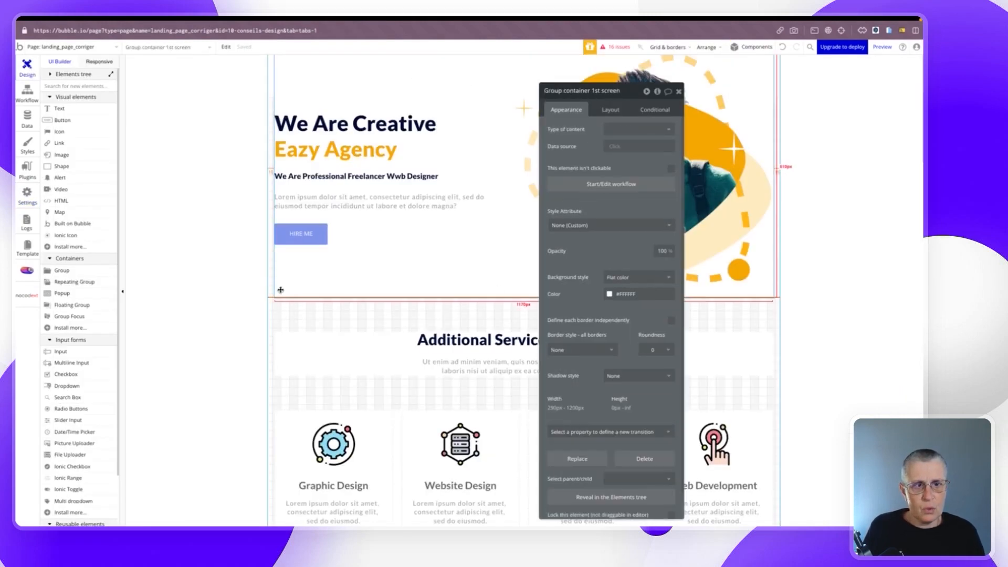
left_click_drag(565, 107, 144, 91)
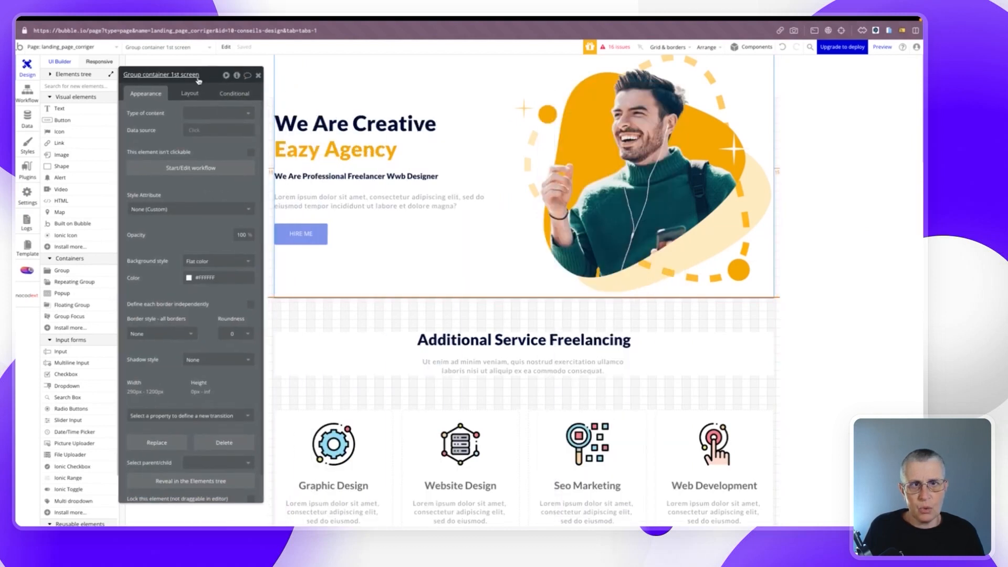
scroll(218, 257, "down", 1)
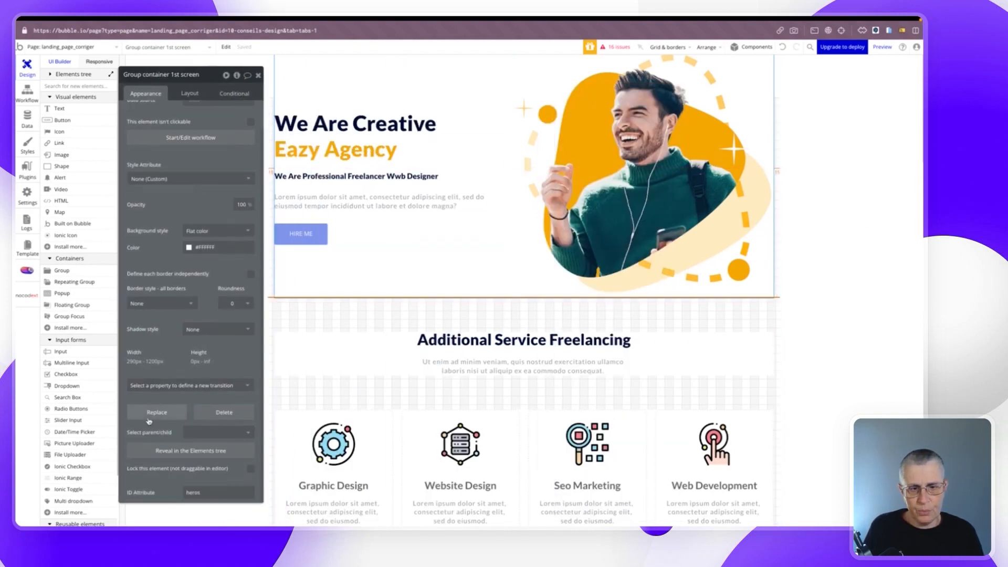
double_click(209, 493)
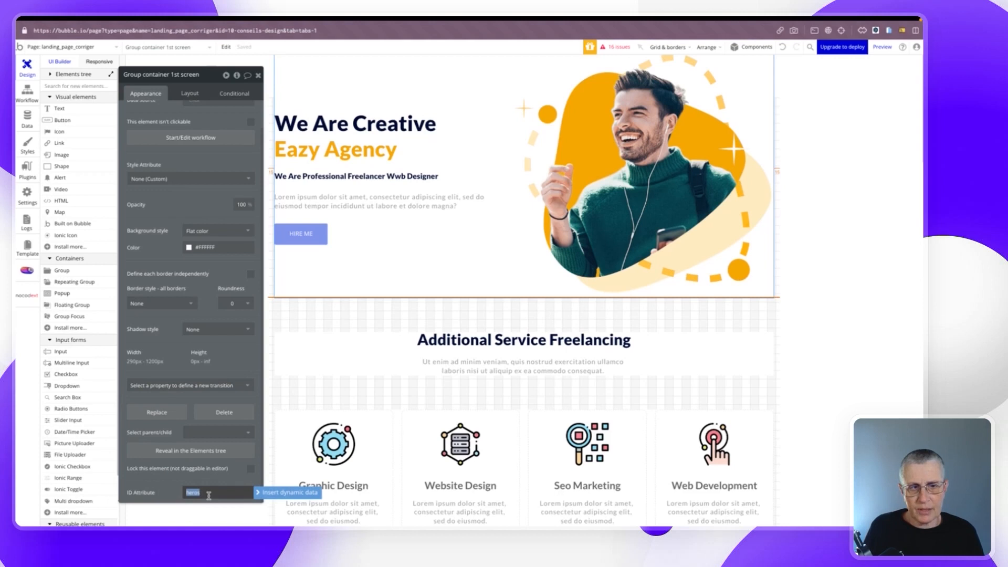
left_click(258, 75)
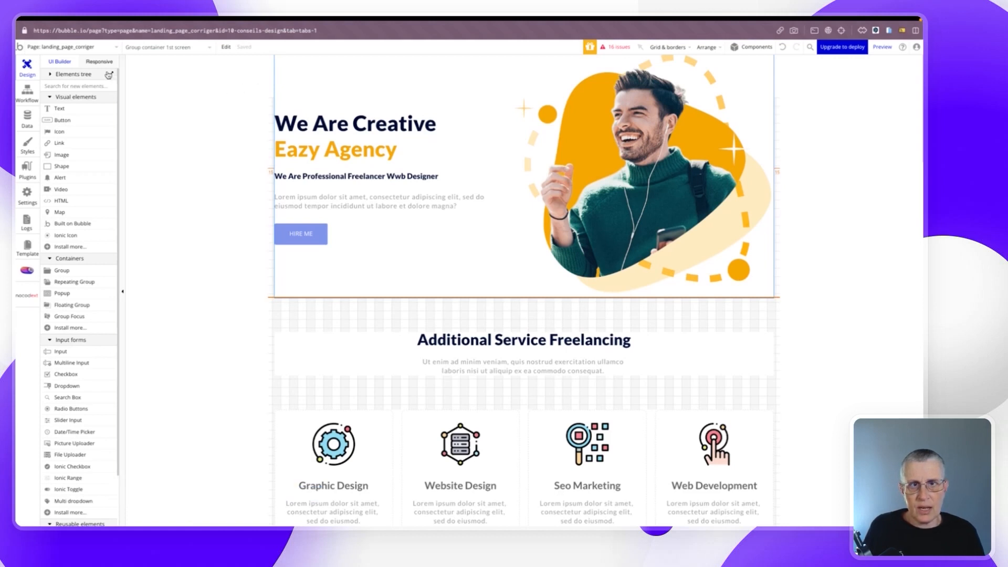
Open the code of the HTML A element, examine its CSS height rule for the #heros selector, and save it.
left_click(109, 75)
left_click(52, 123)
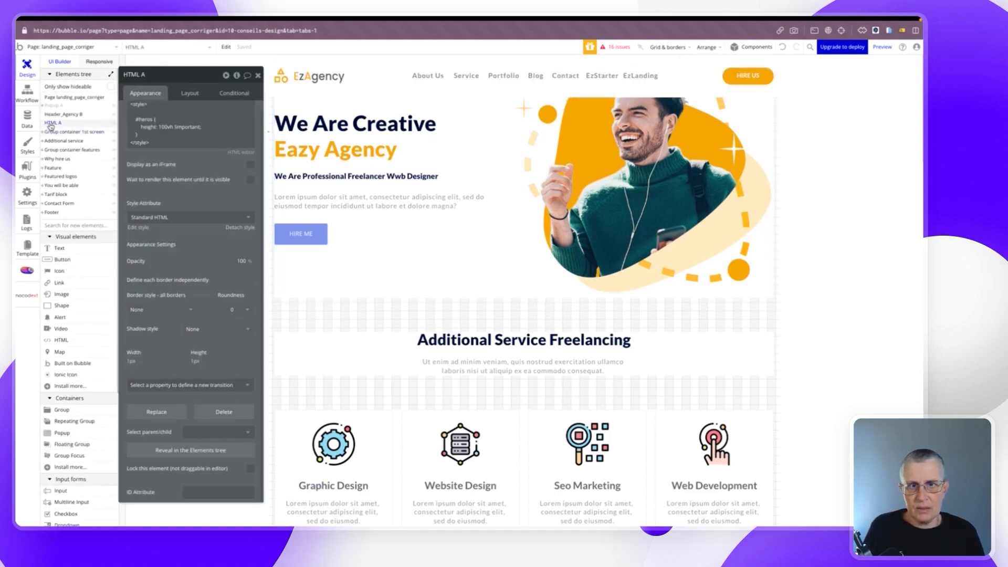
left_click(235, 154)
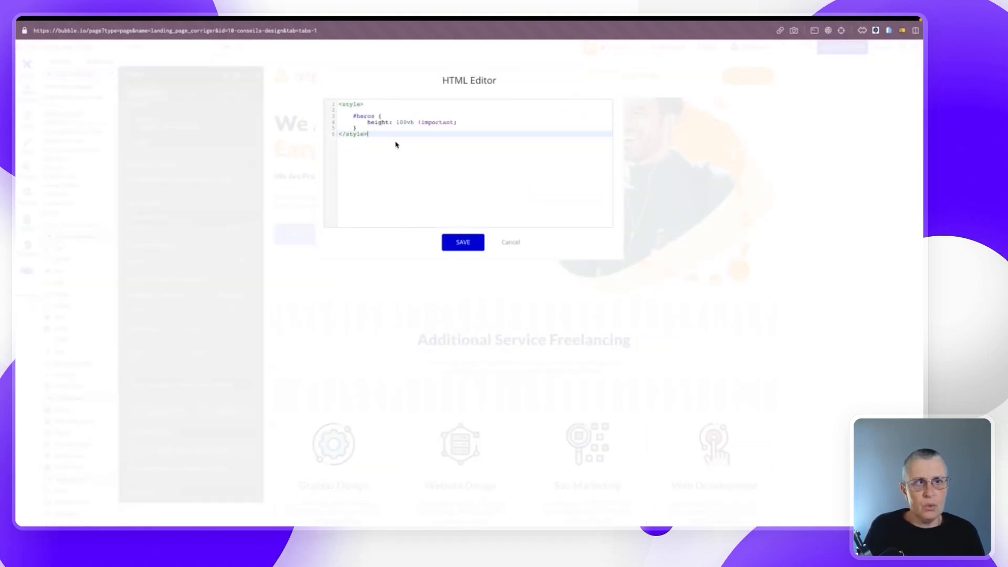
left_click(369, 104)
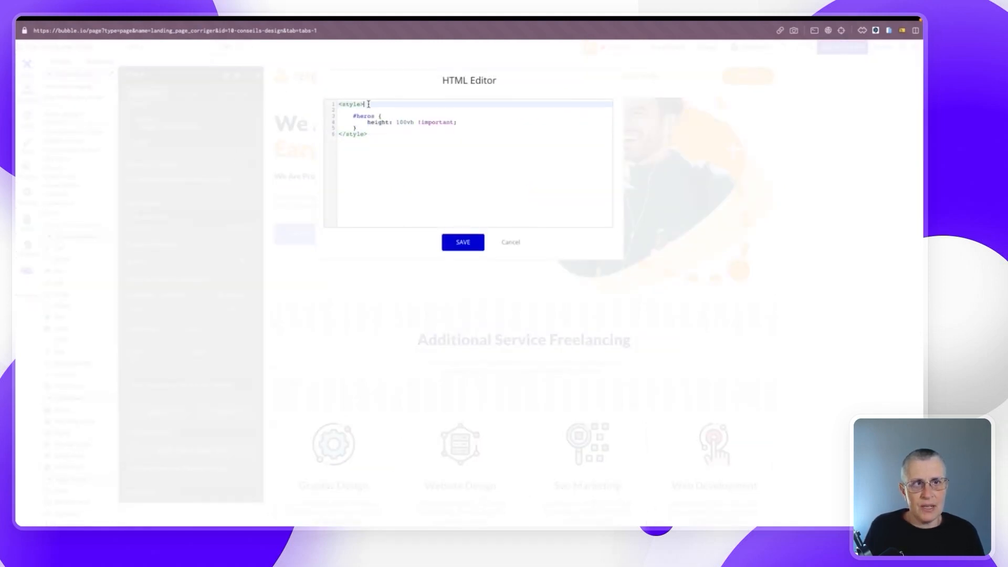
left_click_drag(352, 116, 376, 114)
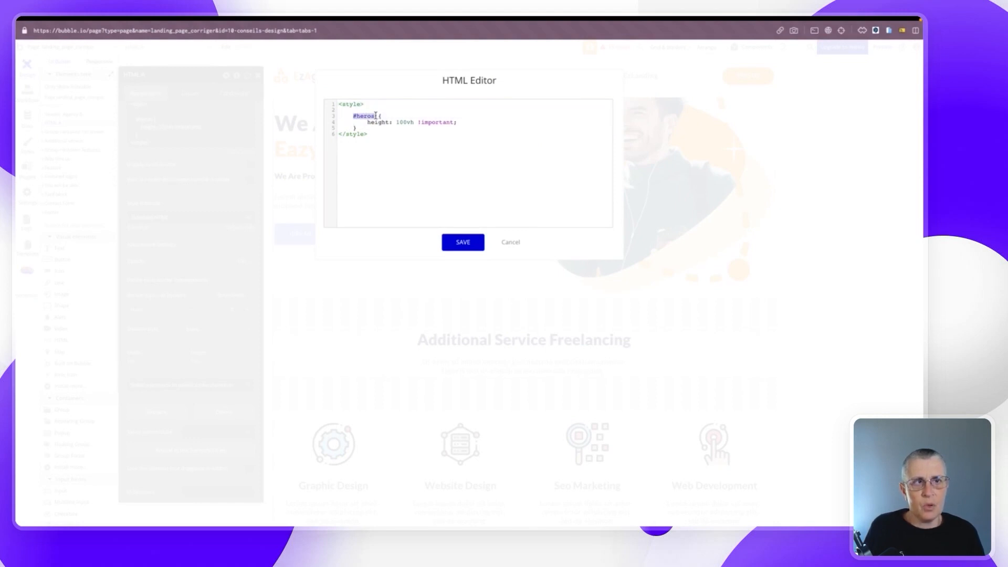
left_click(383, 129)
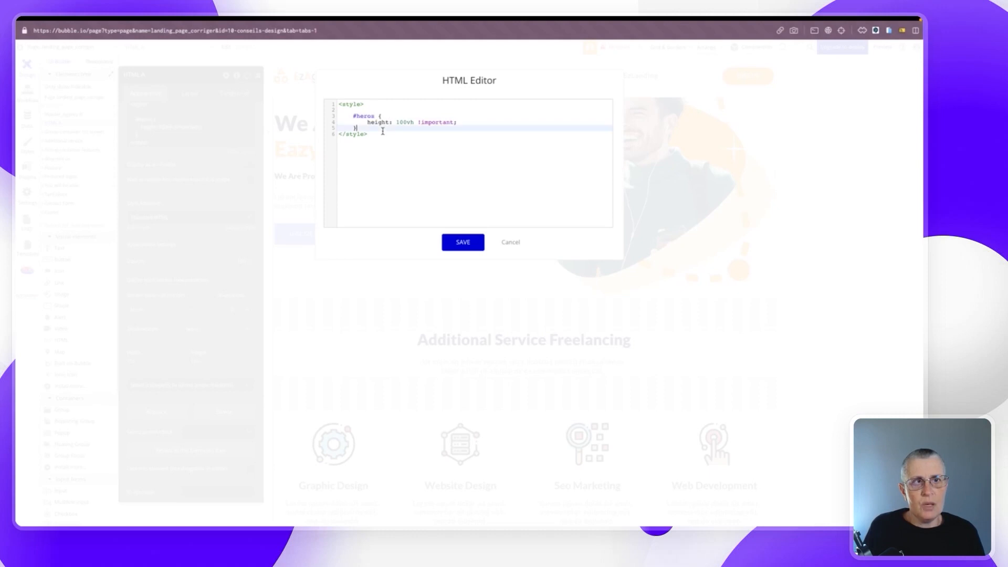
left_click(378, 122)
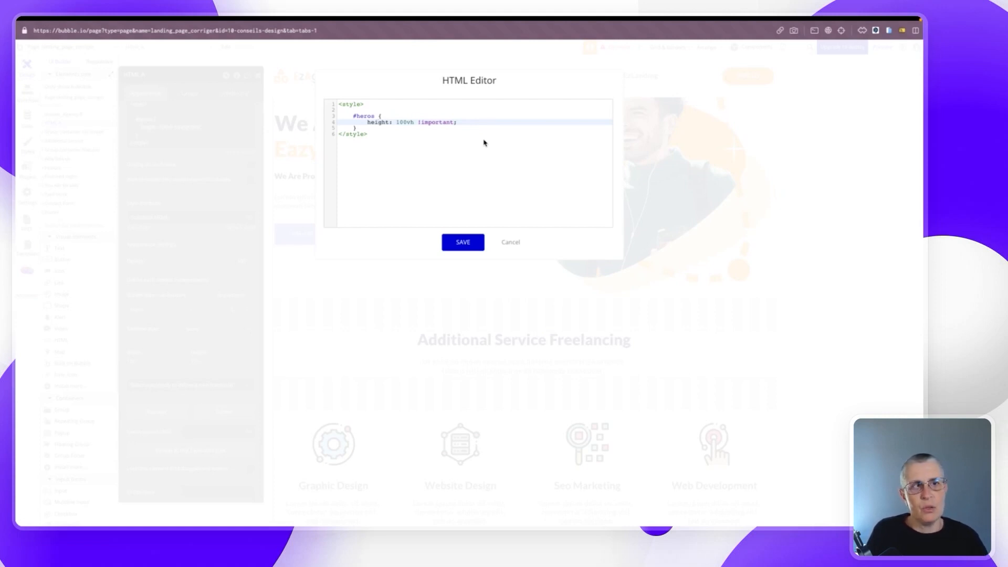
left_click(463, 243)
Select the landing_page_corriger page itself and check its layout settings for the gap spacing between elements.
left_click(346, 318)
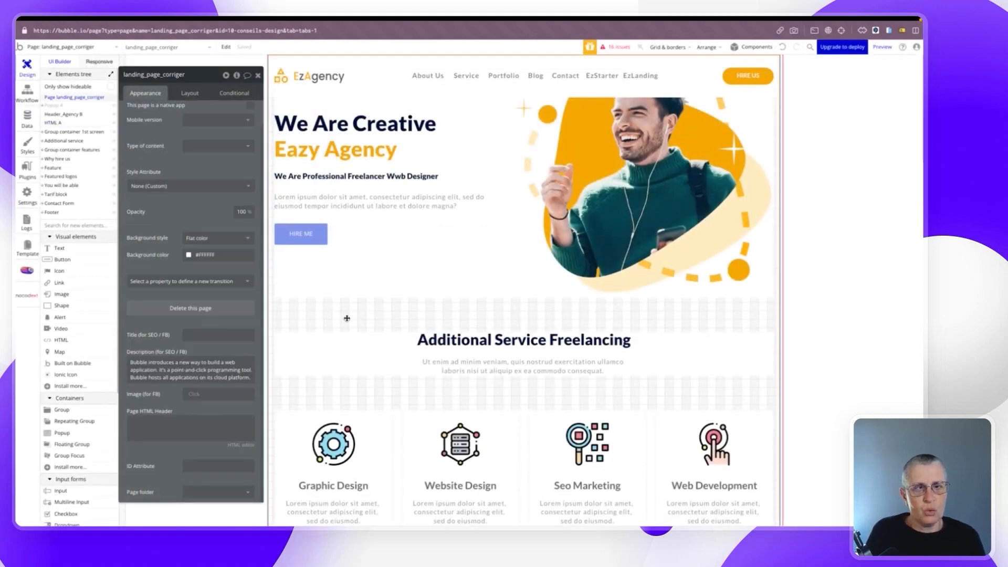
left_click(190, 93)
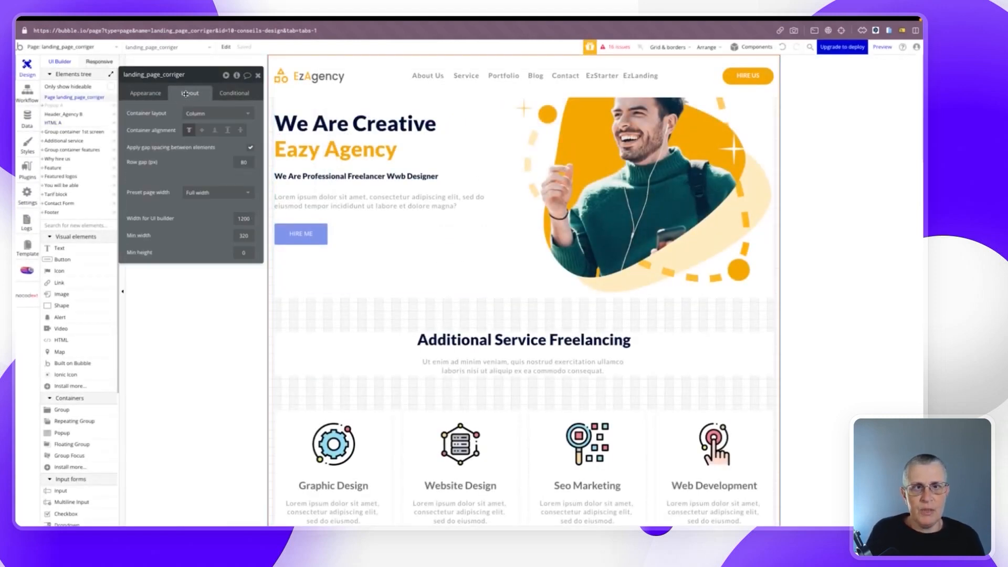